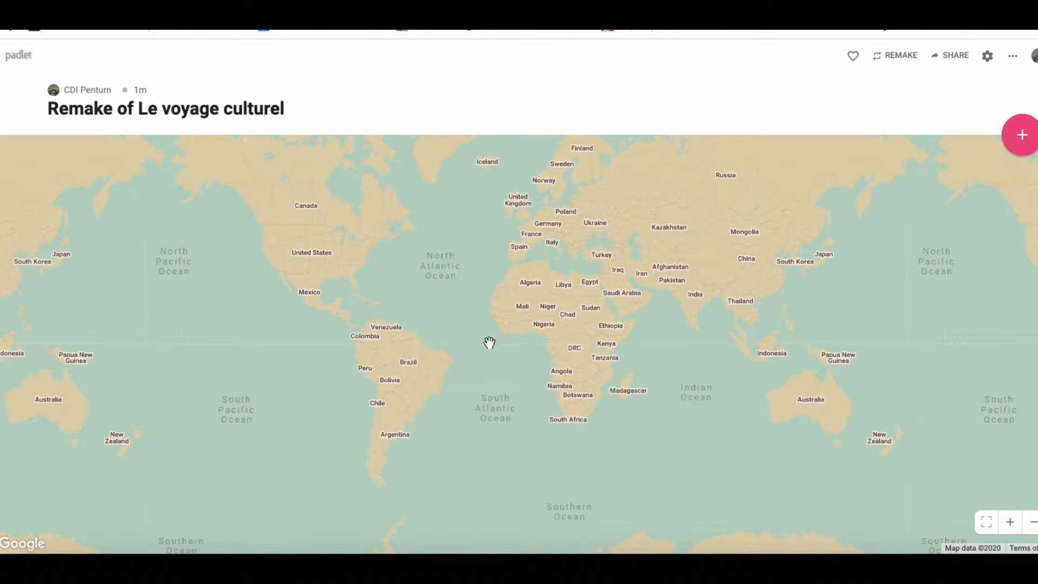
# Add a post to the map at Yellowstone National Park, United States, by searching for "yellow"
pyautogui.click(1029, 146)
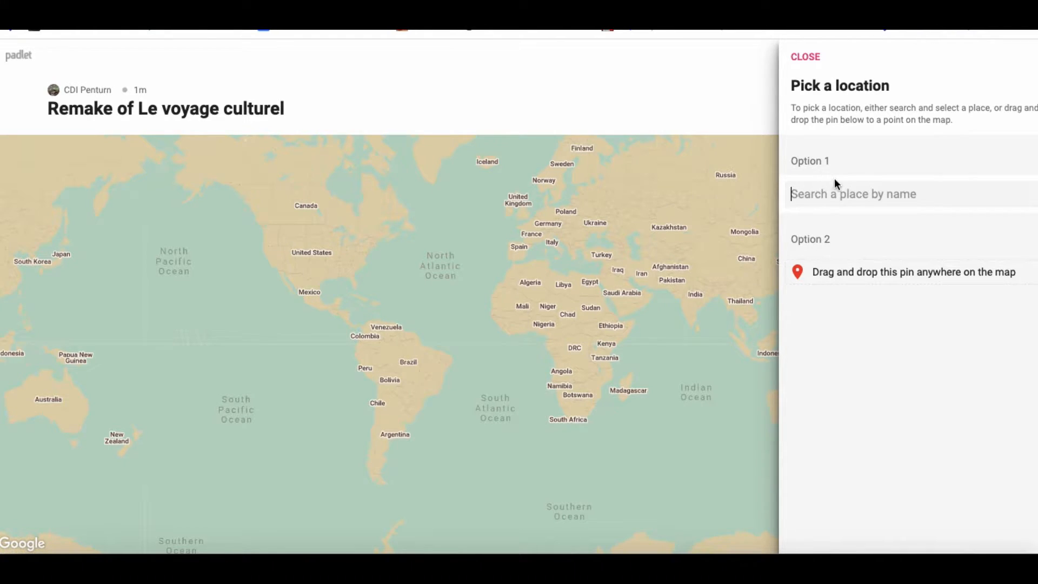
pyautogui.write('yellow')
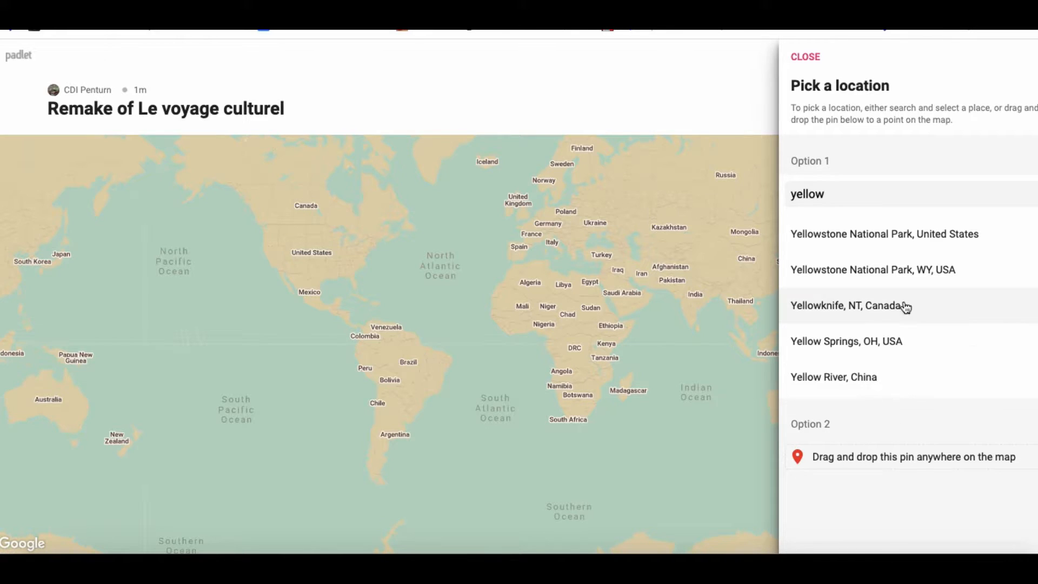
pyautogui.click(857, 237)
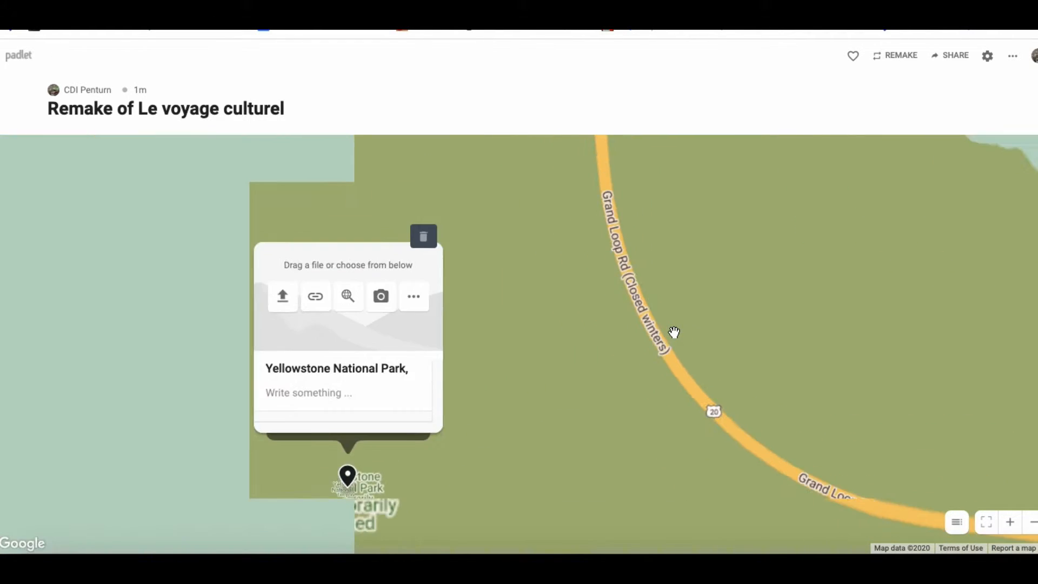
pyautogui.scroll(-4, 674, 332)
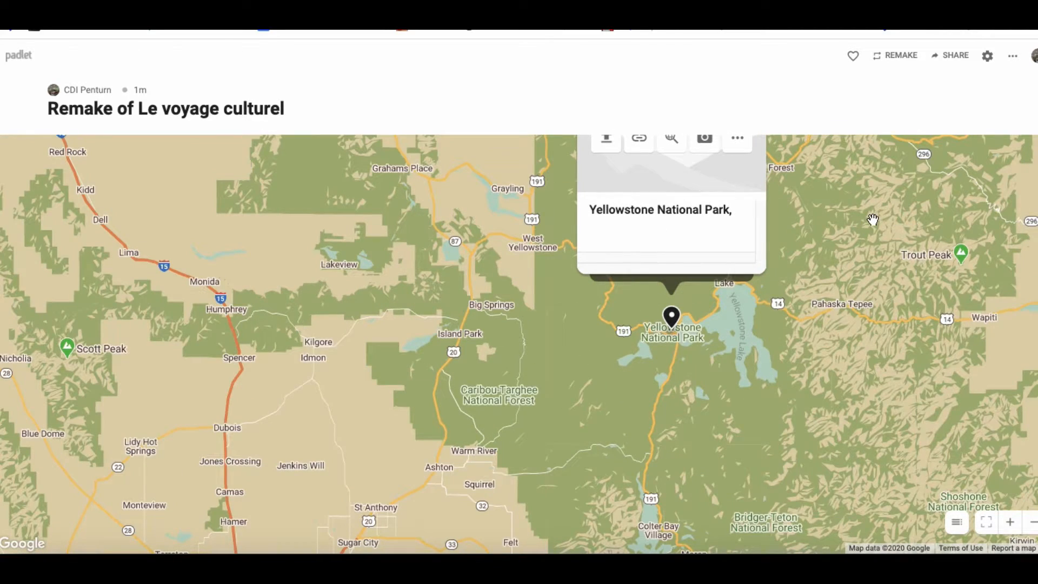
pyautogui.scroll(-2, 811, 254)
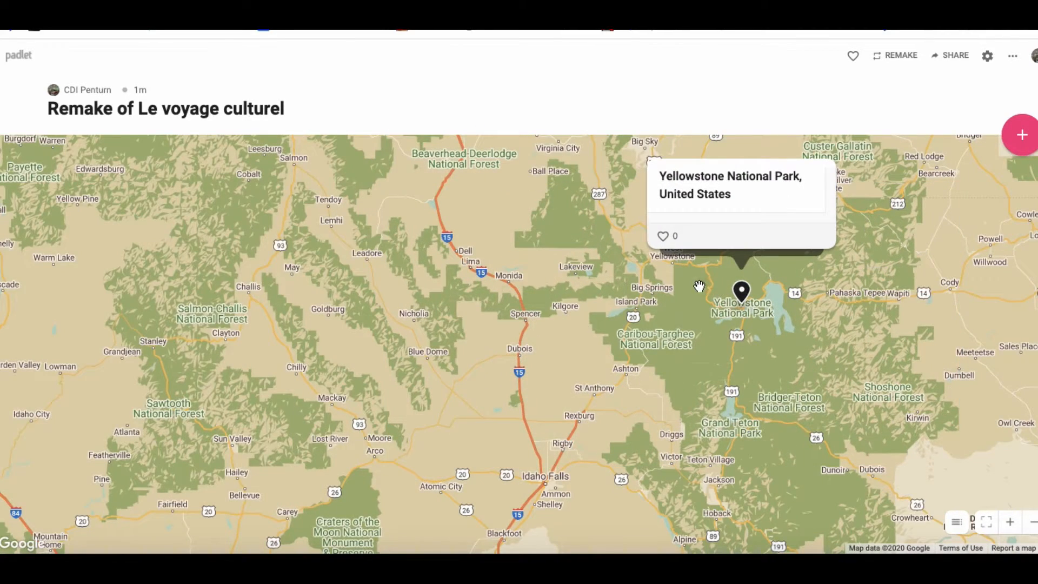
pyautogui.click(1021, 136)
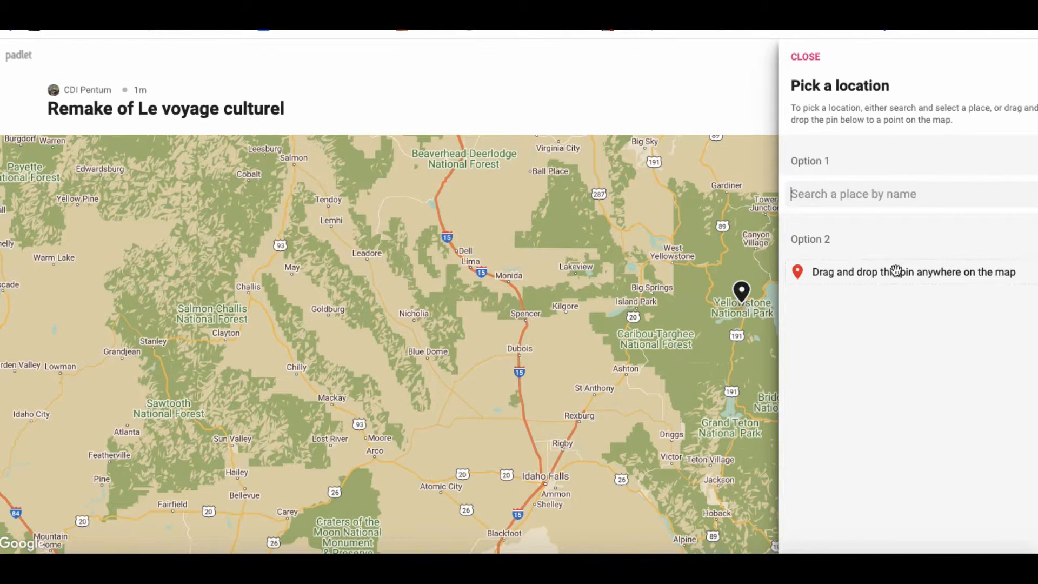
pyautogui.write('y')
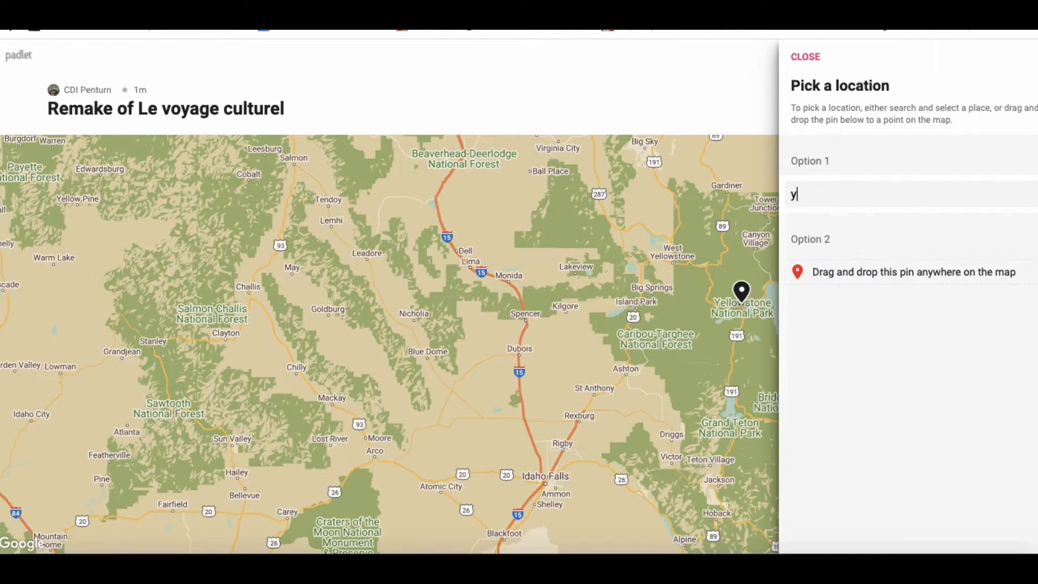
pyautogui.write('eellow')
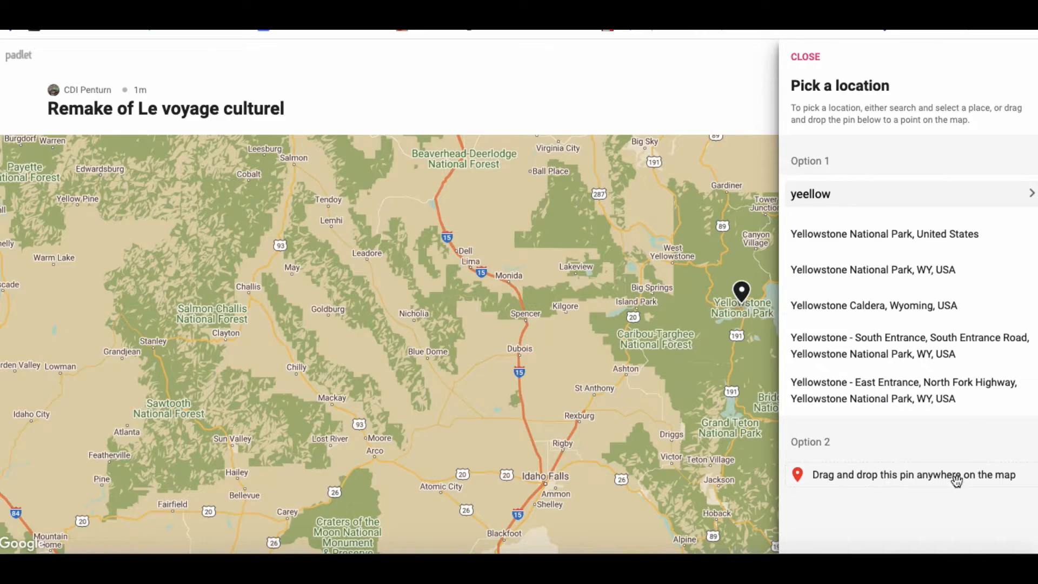
pyautogui.click(805, 56)
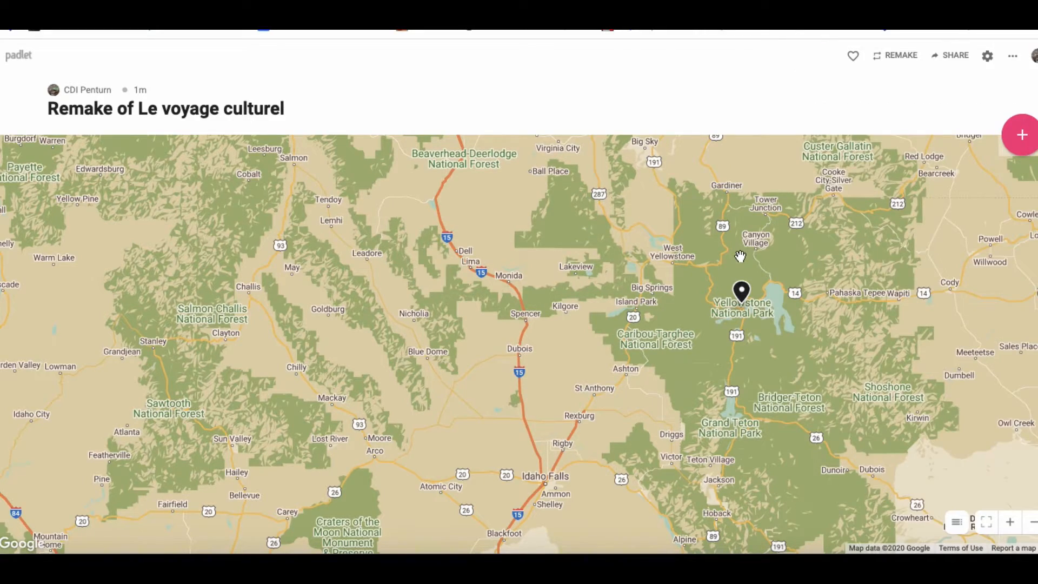
# Edit the Yellowstone post and write the description "Bienvenue au parc national de yellowstone"
pyautogui.scroll(-2, 742, 256)
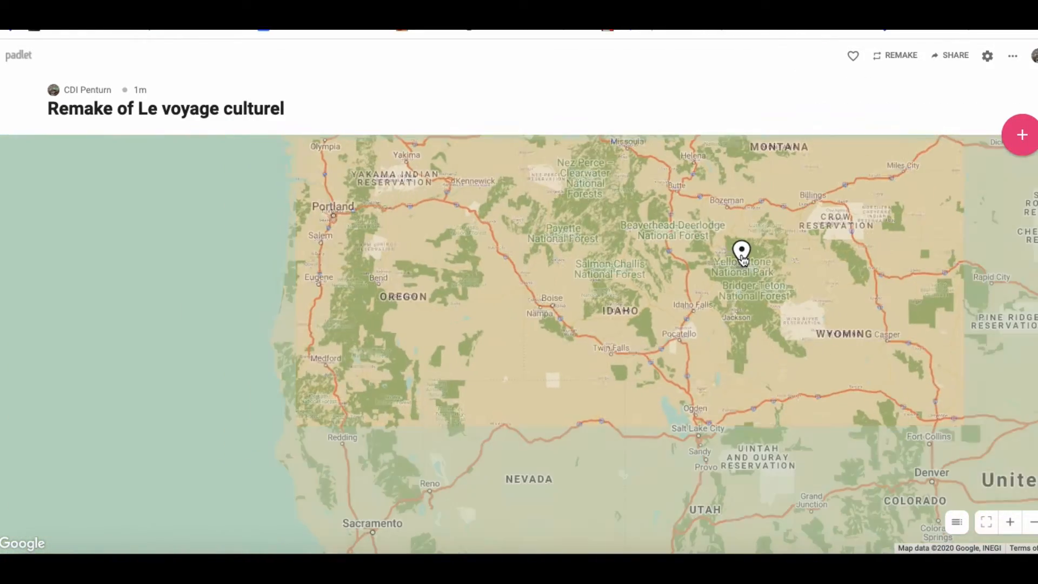
pyautogui.scroll(-3, 474, 230)
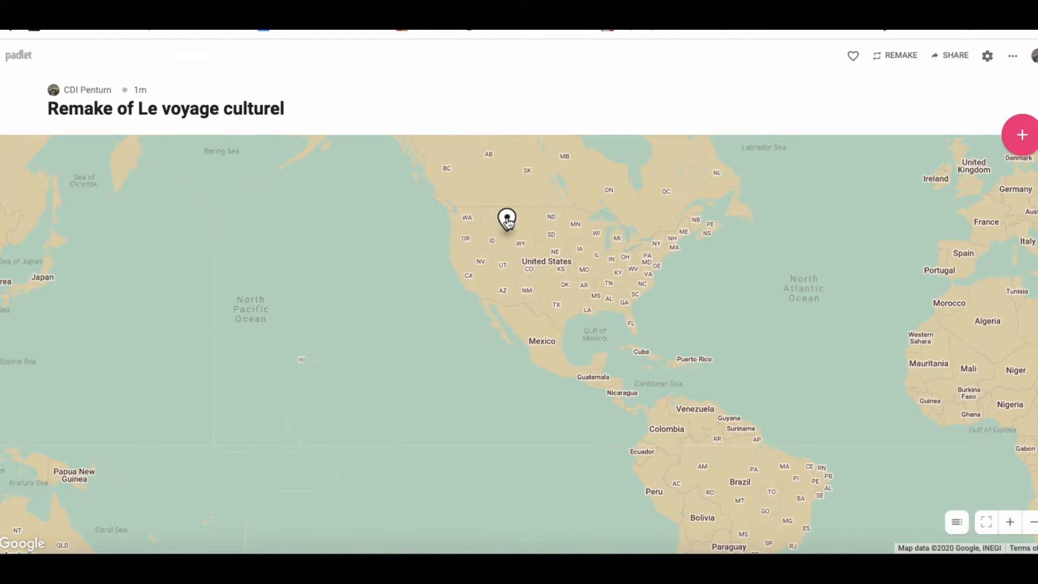
pyautogui.click(507, 221)
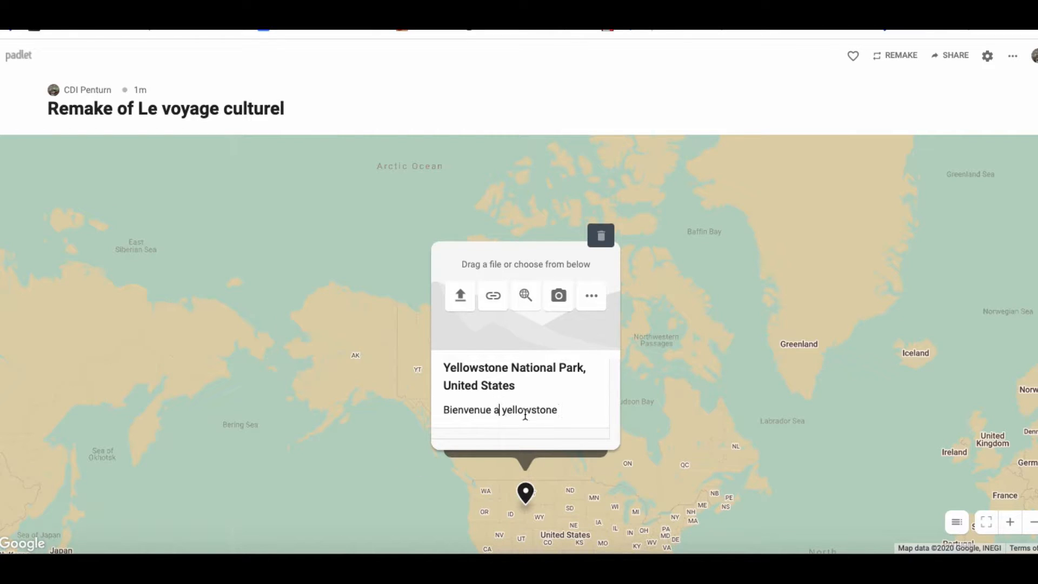
pyautogui.write('u parc n')
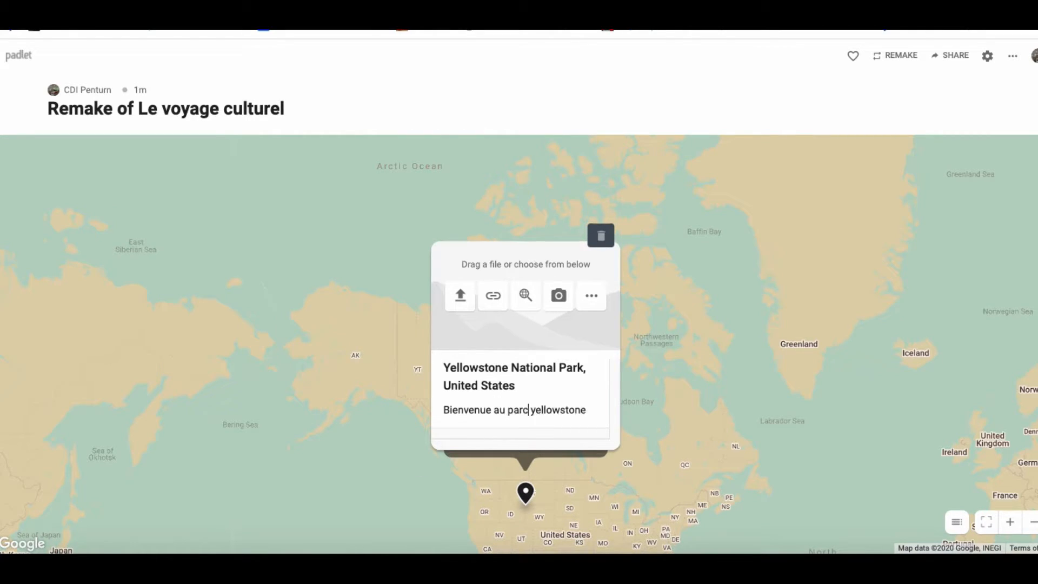
pyautogui.write('ati')
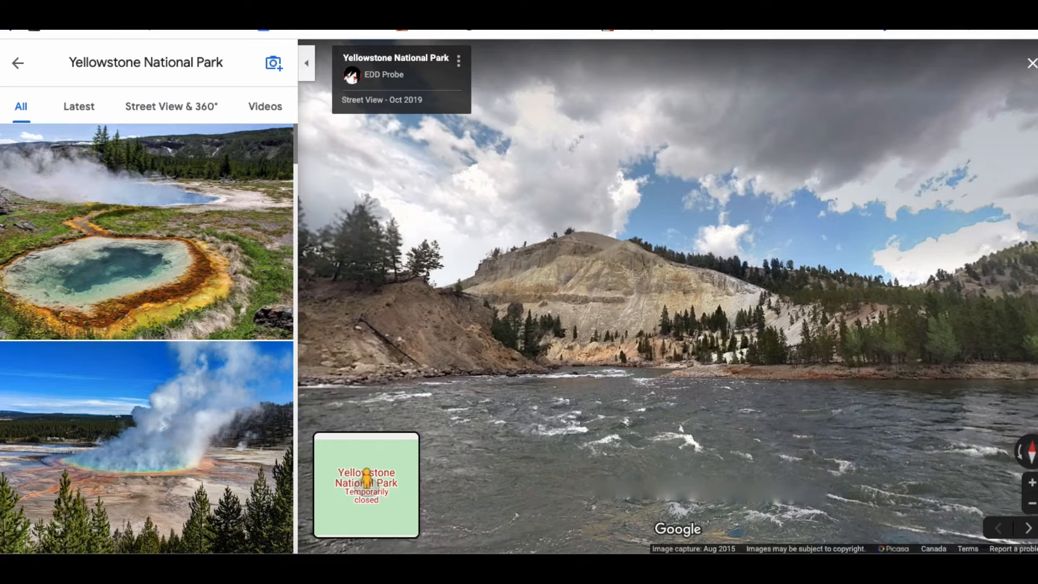
# Copy the web address of the Yellowstone National Park Street View in Google Maps and return to Padlet
pyautogui.rightClick(276, 21)
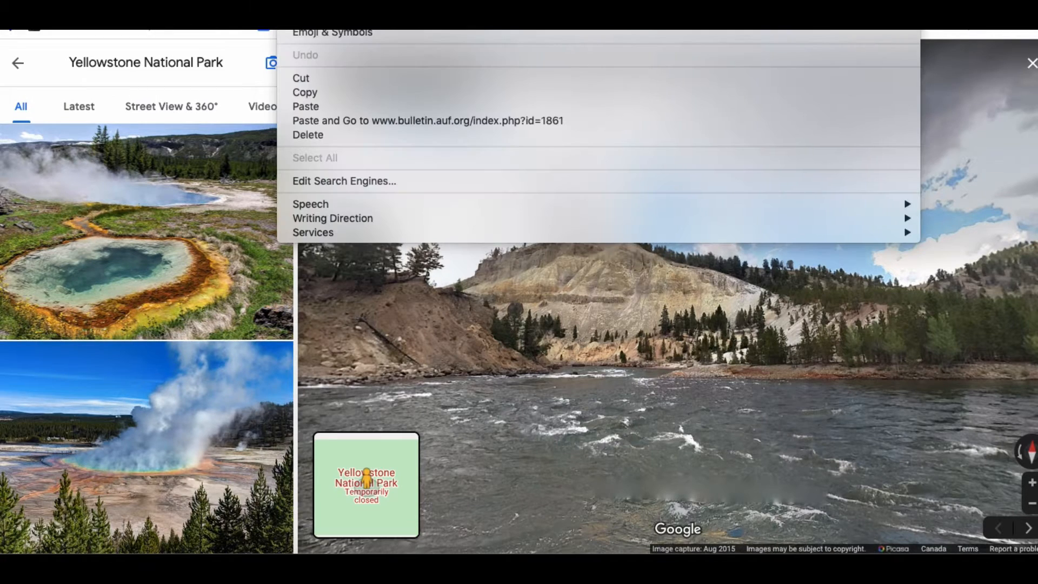
pyautogui.click(329, 93)
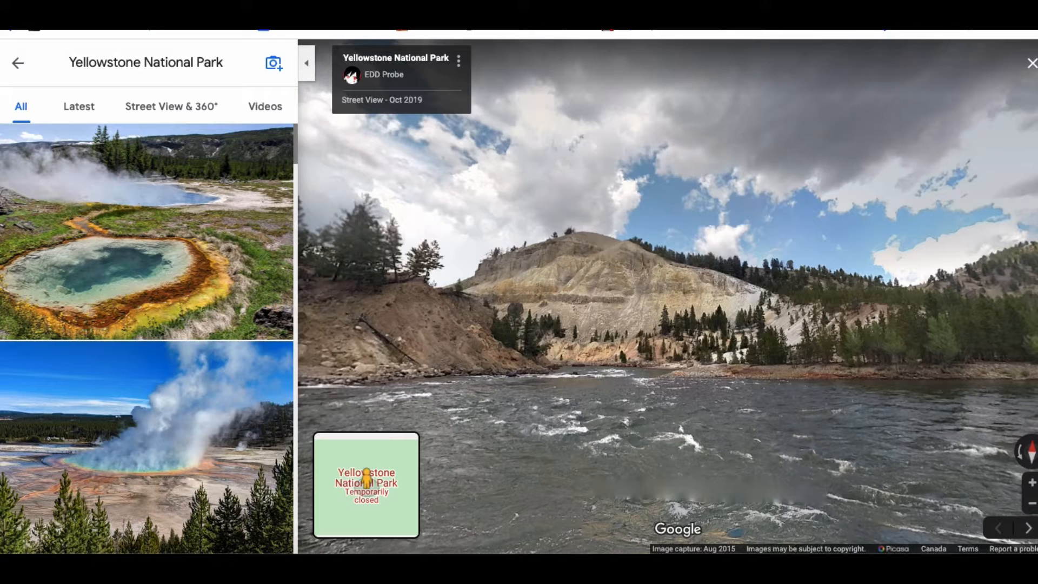
pyautogui.hotkey('ctrl', 'shift', 'Tab')
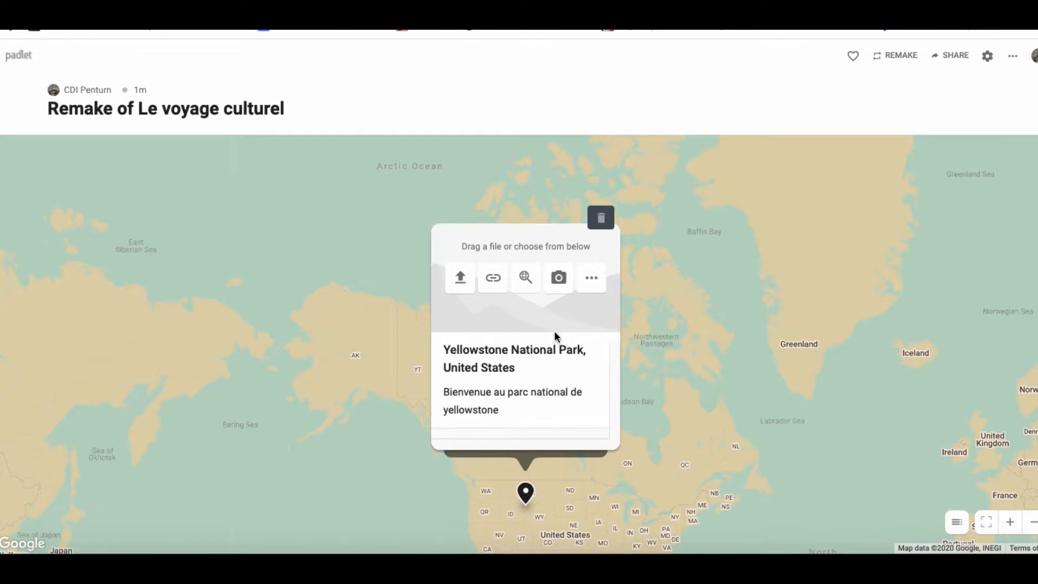
# Link the word "yellowstone" in the post's description to the copied Google Maps address, save the post and test the link
pyautogui.moveTo(500, 411); pyautogui.dragTo(440, 408)
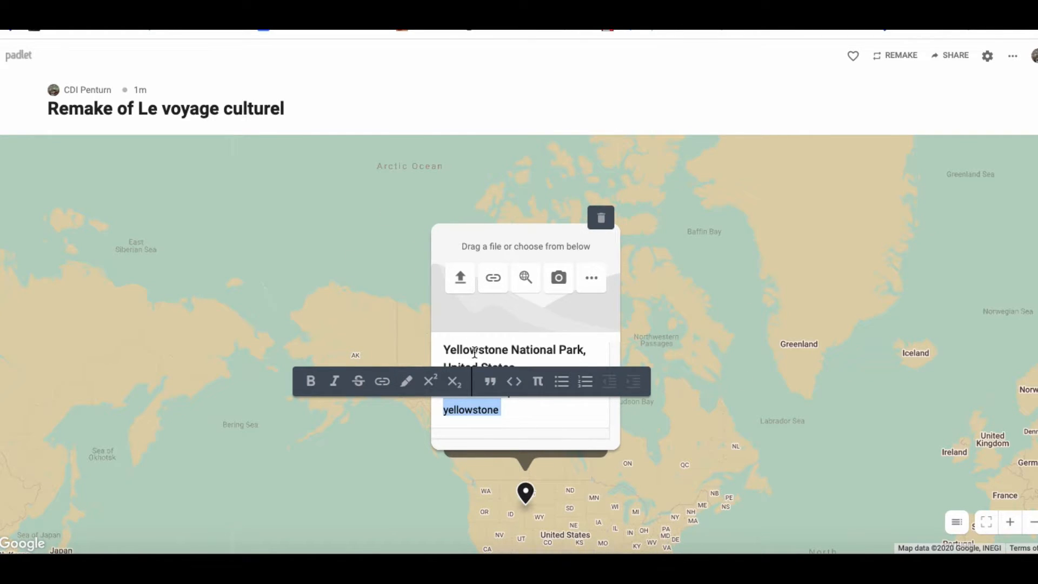
pyautogui.click(382, 382)
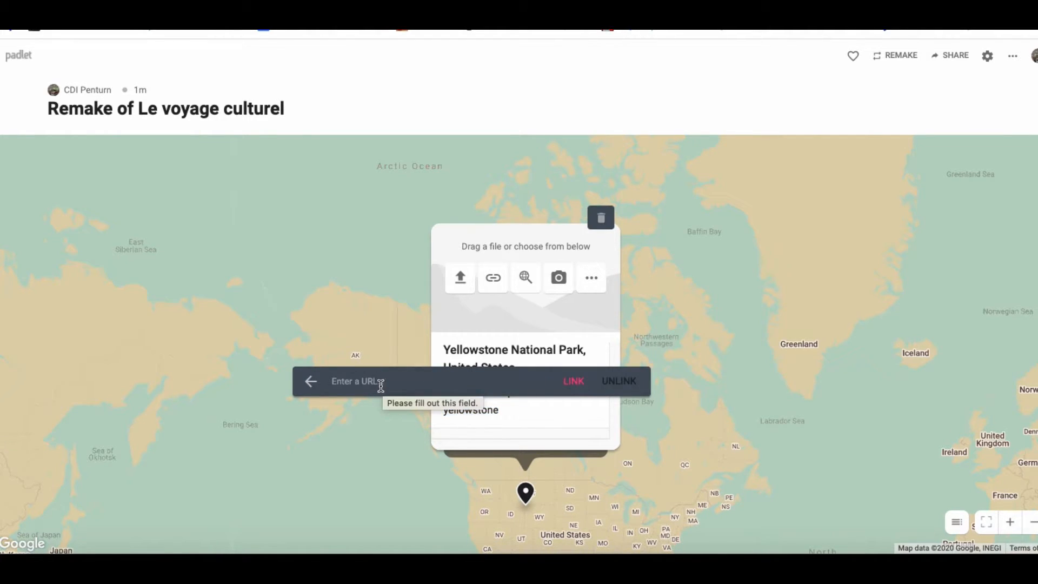
pyautogui.rightClick(381, 385)
pyautogui.click(403, 429)
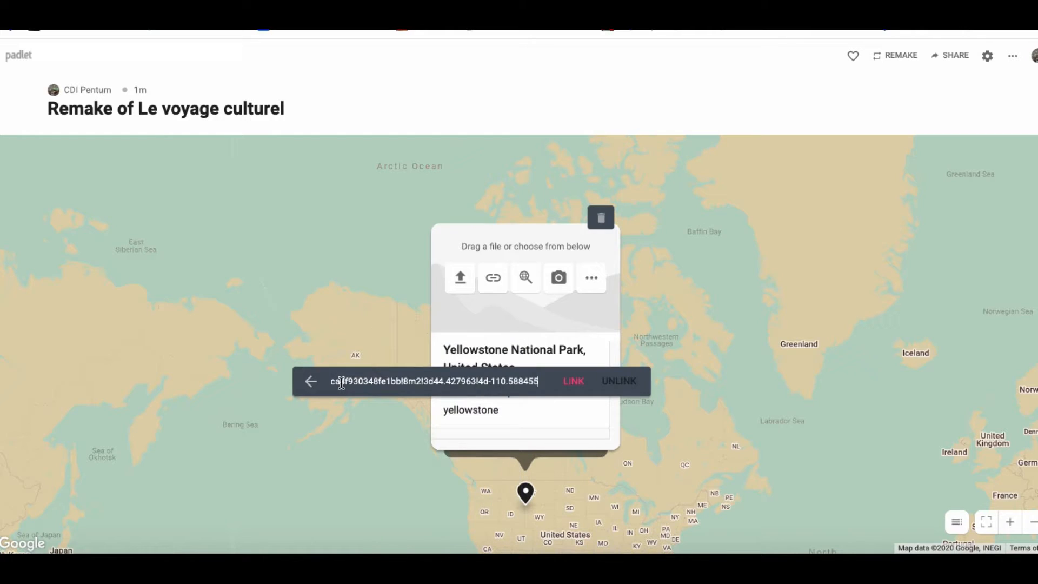
pyautogui.click(580, 382)
pyautogui.click(672, 431)
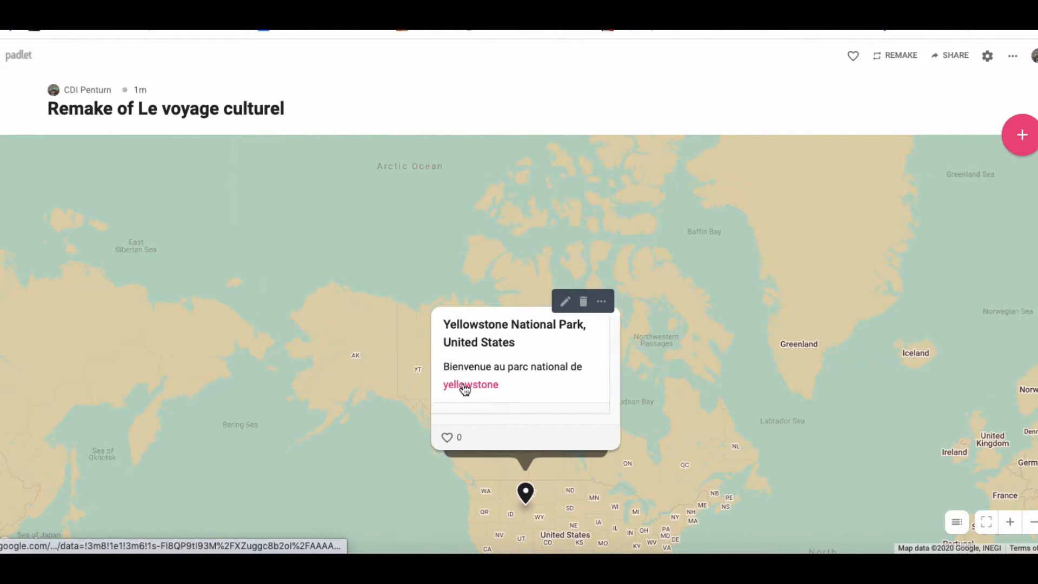
pyautogui.click(465, 386)
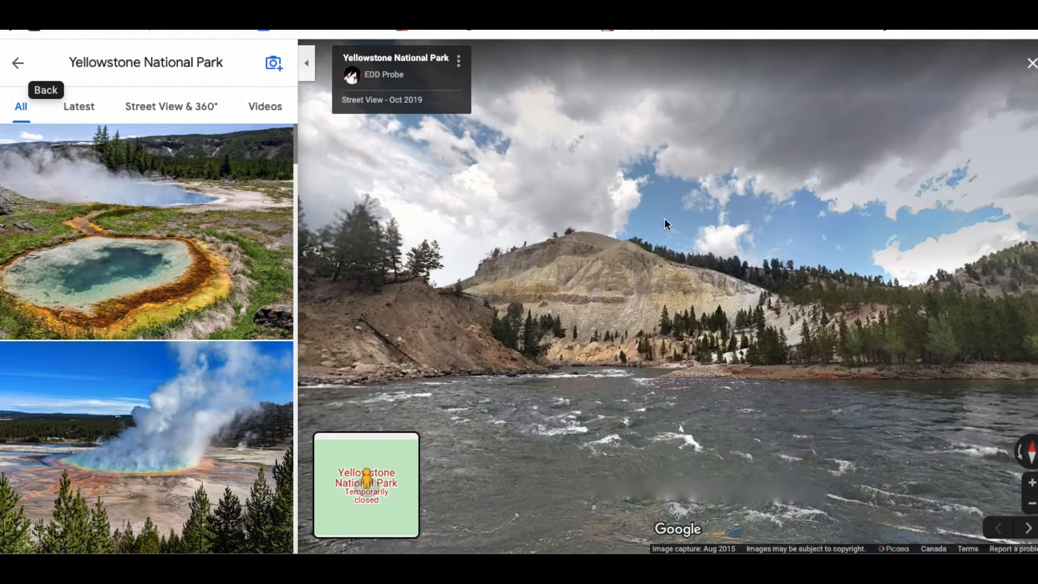
pyautogui.press('super+w')
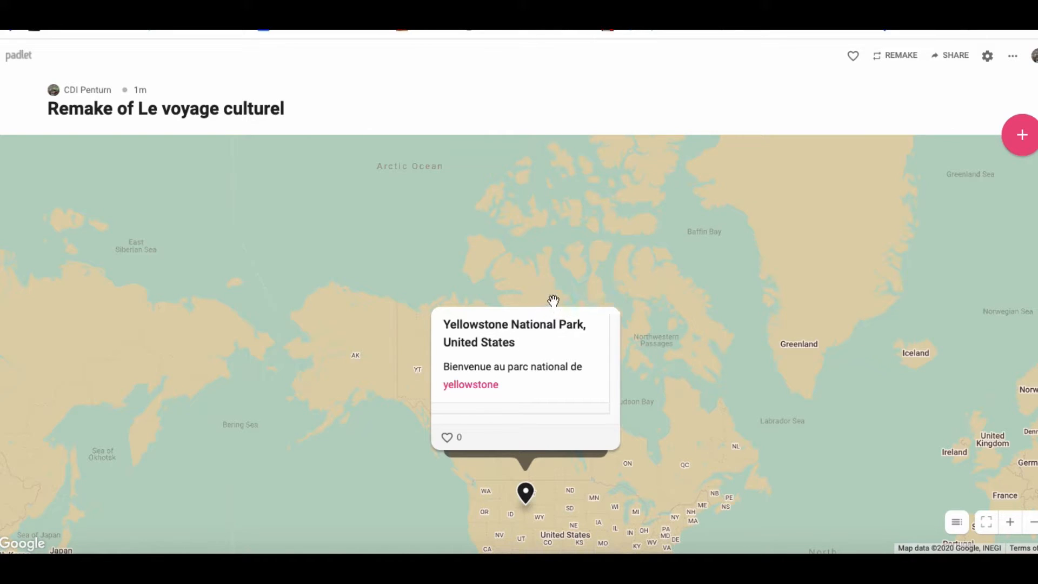
# Examine the Yellowstone post's available actions and the attachment types offered when editing it
pyautogui.click(602, 304)
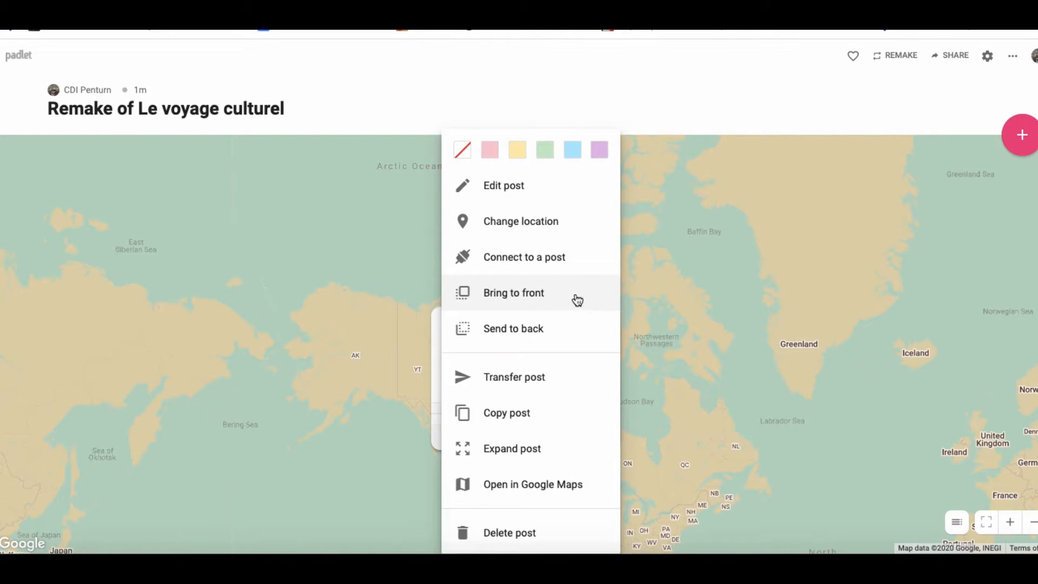
pyautogui.click(725, 245)
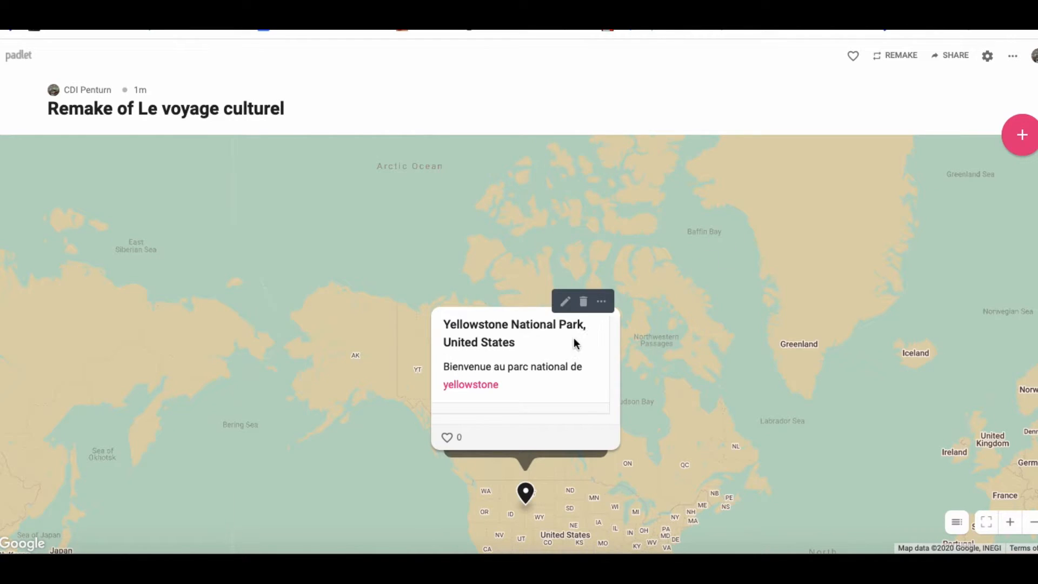
pyautogui.click(566, 303)
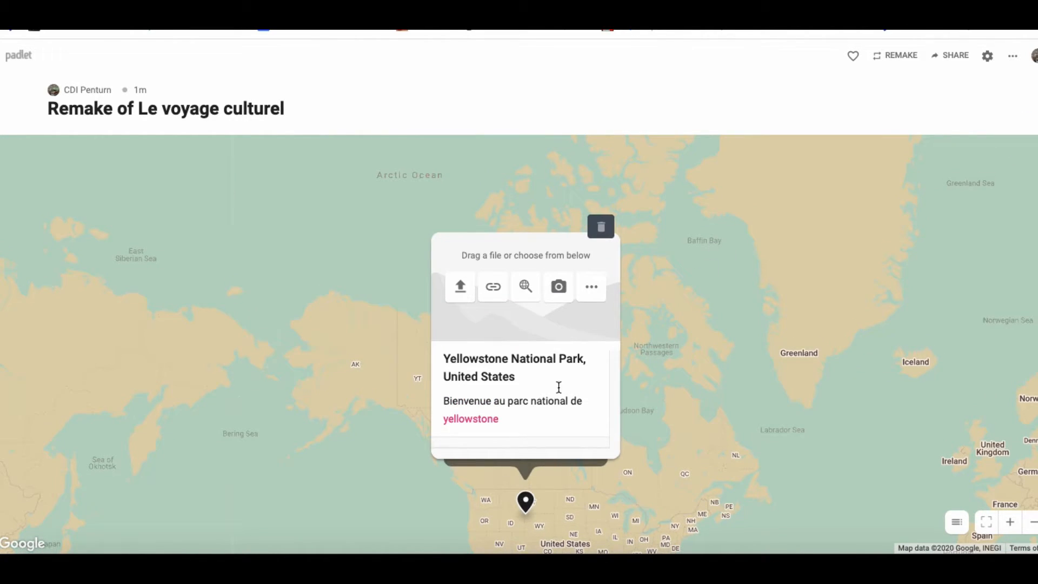
pyautogui.click(695, 343)
pyautogui.moveTo(595, 343)
pyautogui.click(600, 313)
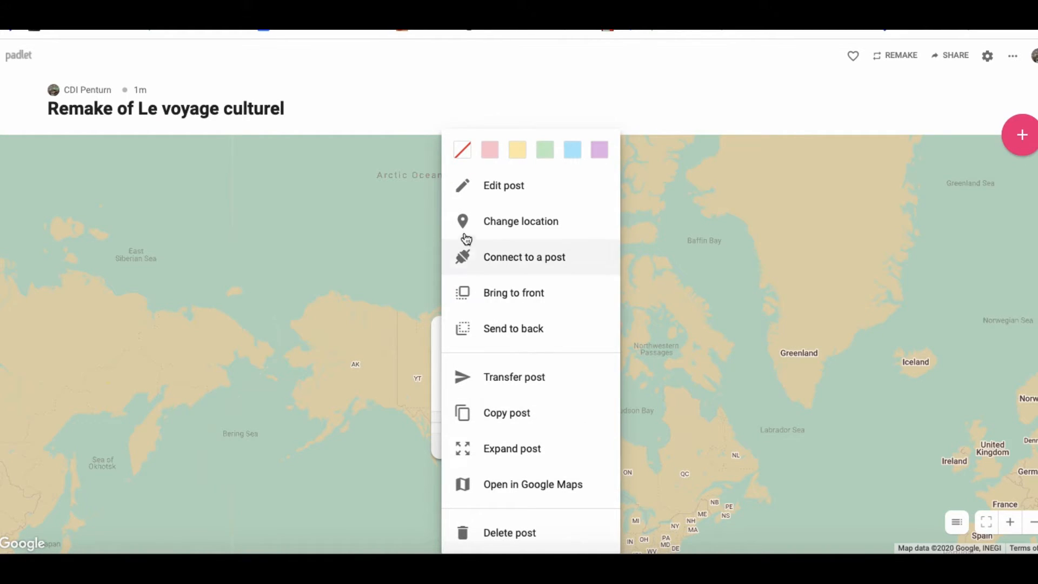
pyautogui.click(499, 190)
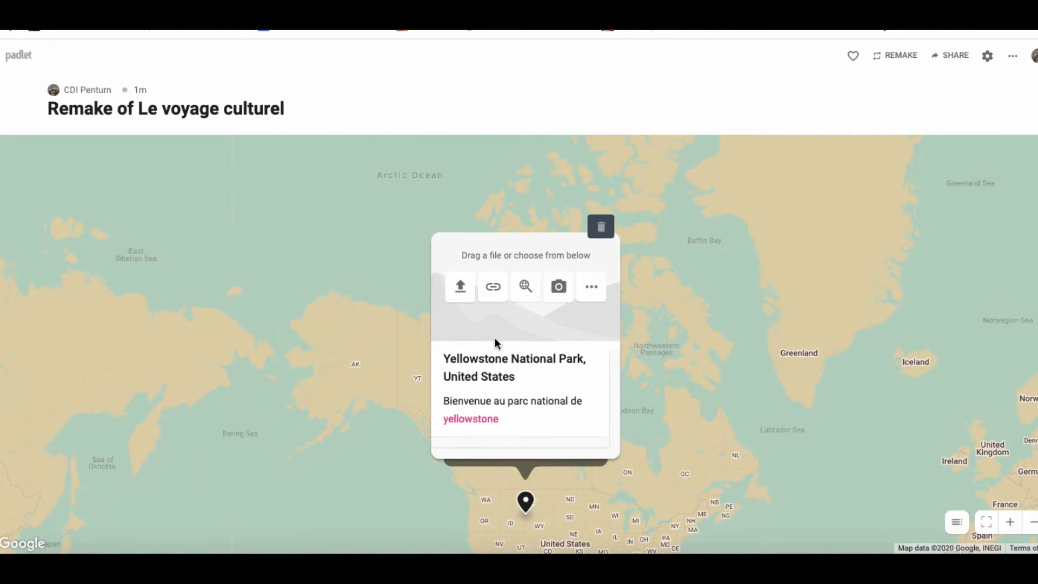
pyautogui.click(595, 292)
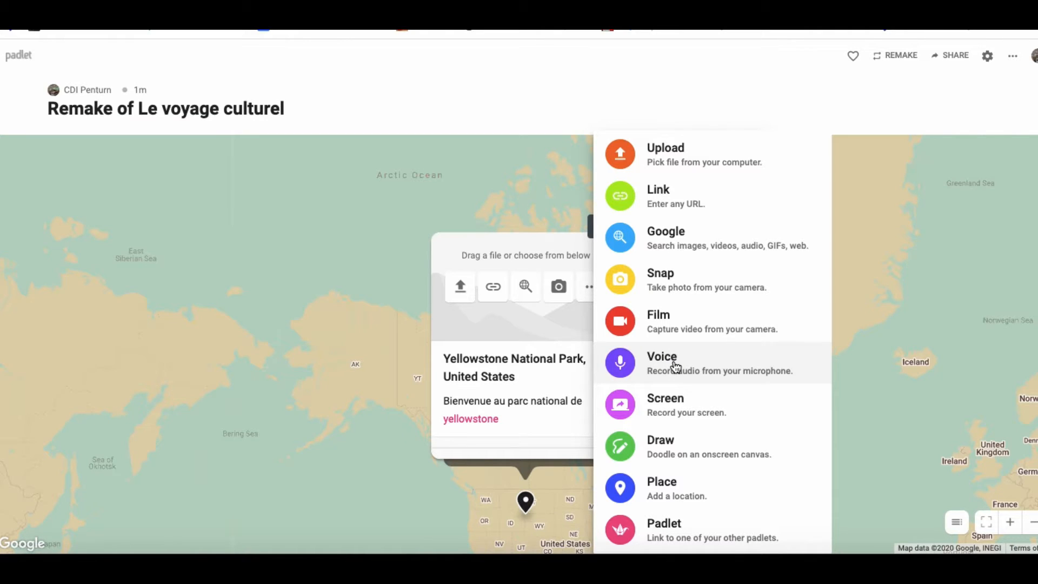
pyautogui.click(903, 233)
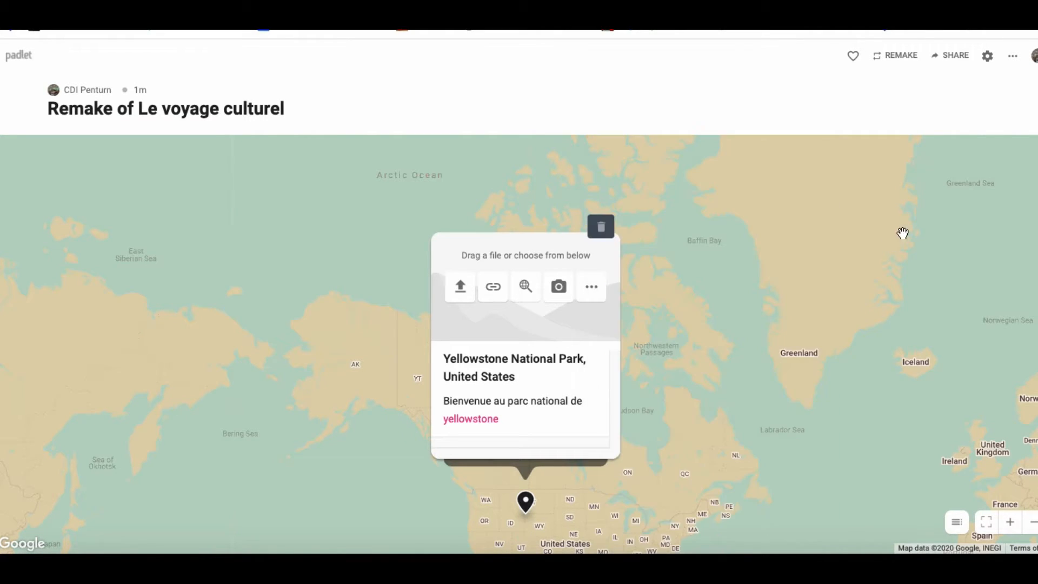
pyautogui.click(475, 198)
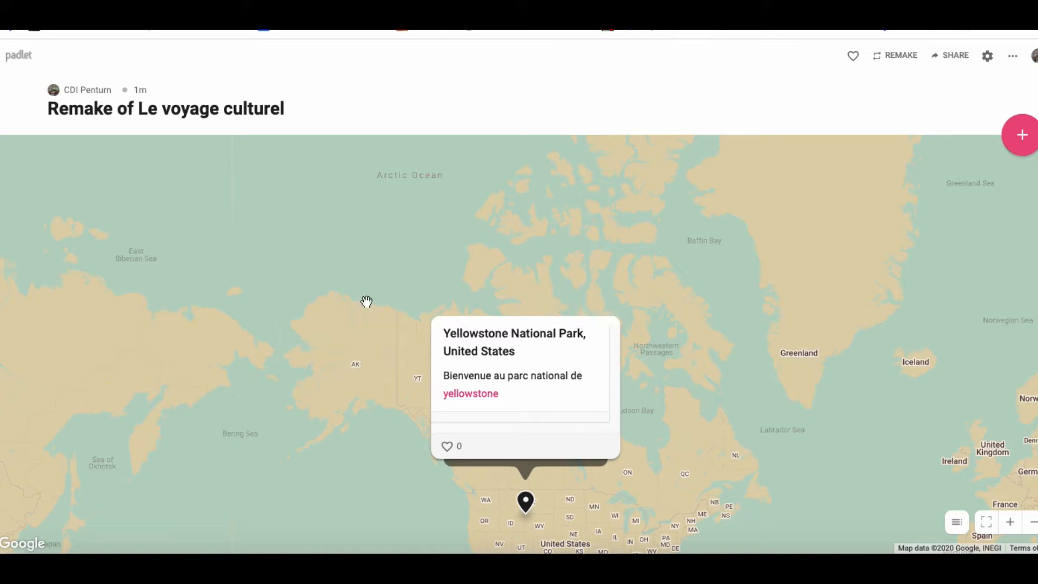
# Edit the Yellowstone post and record a voice attachment of about 16 seconds with the External Microphone (Built-in)
pyautogui.click(563, 311)
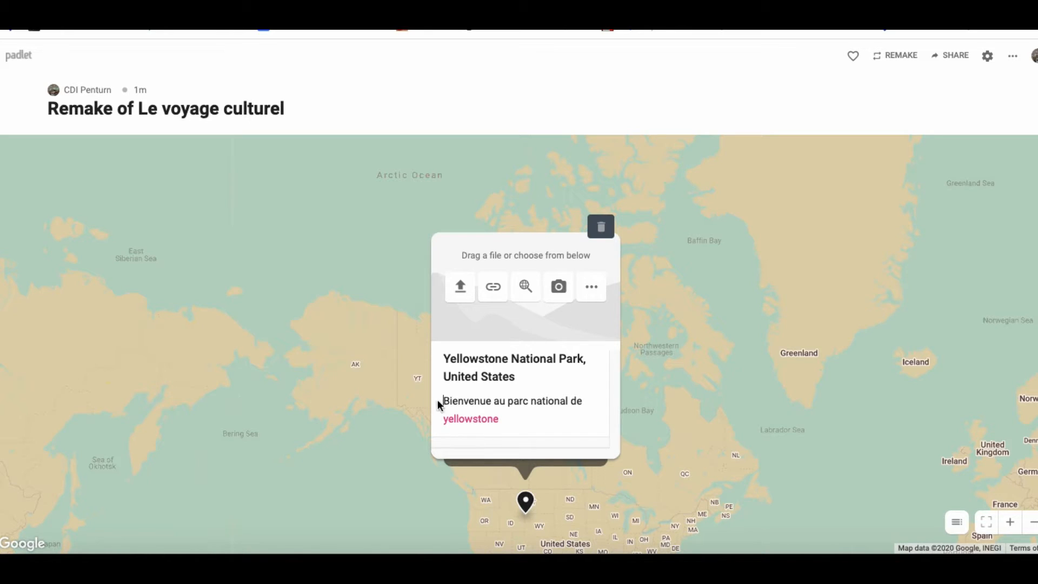
pyautogui.click(593, 291)
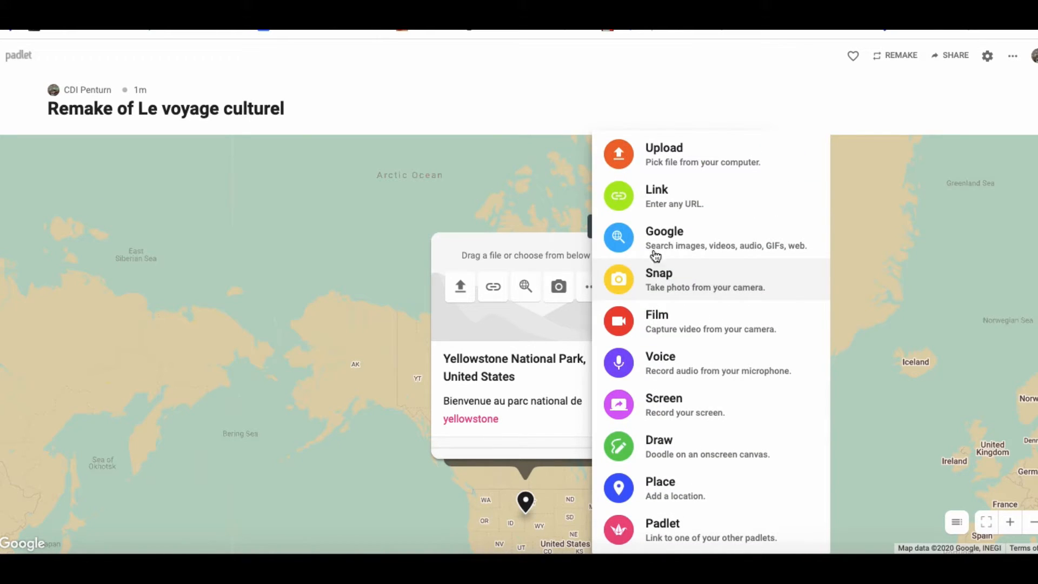
pyautogui.click(658, 370)
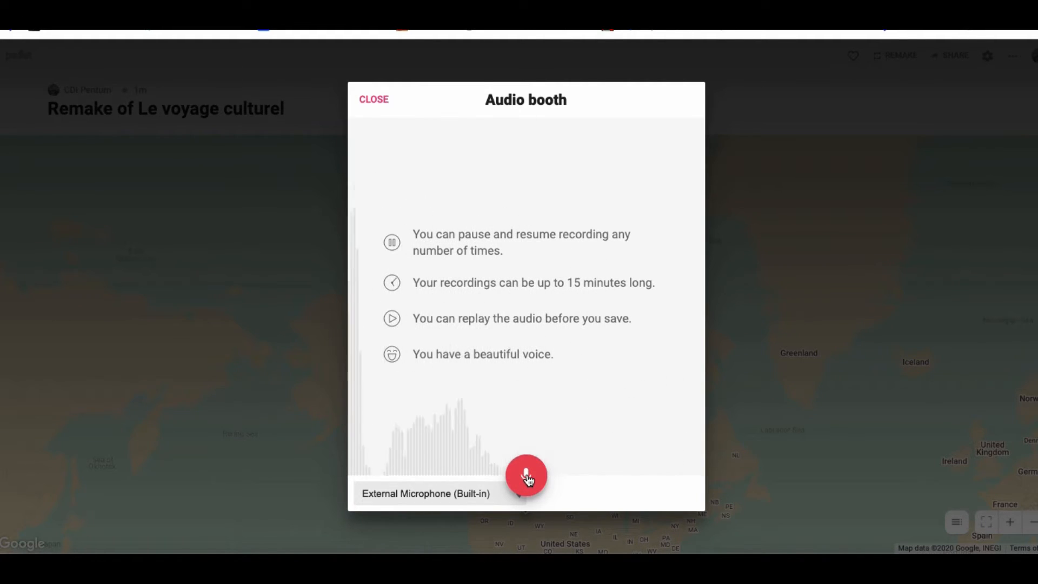
pyautogui.click(527, 476)
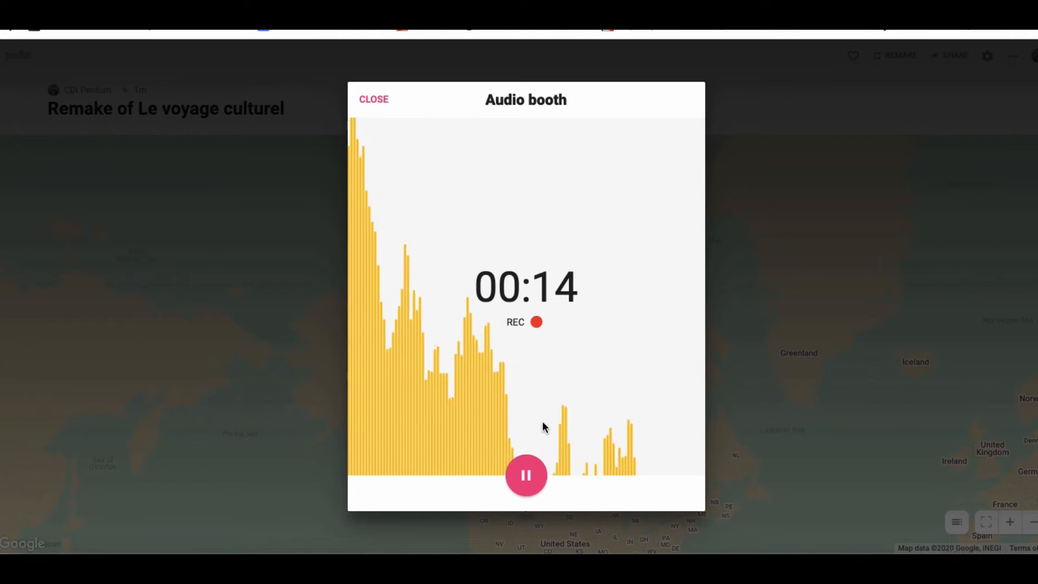
pyautogui.click(532, 482)
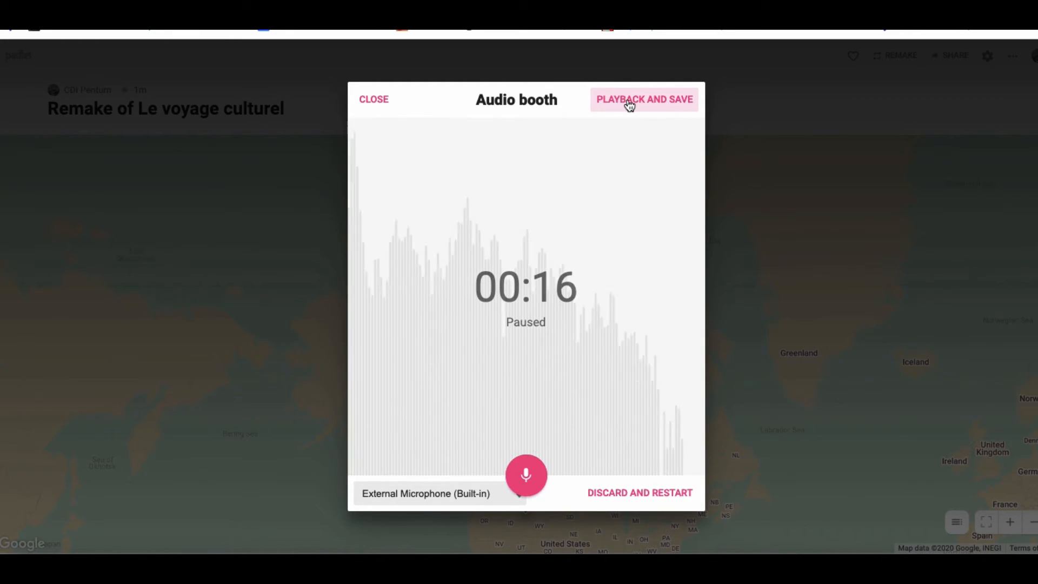
# Title the recording "podcast sur Yellowstone" and save it to the post
pyautogui.click(630, 104)
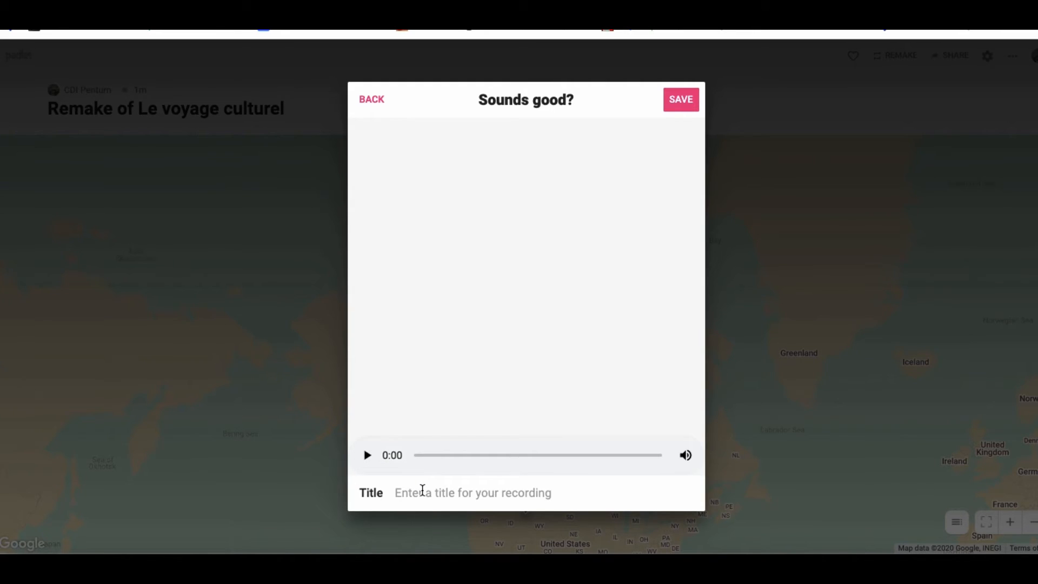
pyautogui.write('podcast sur Yeelowstone')
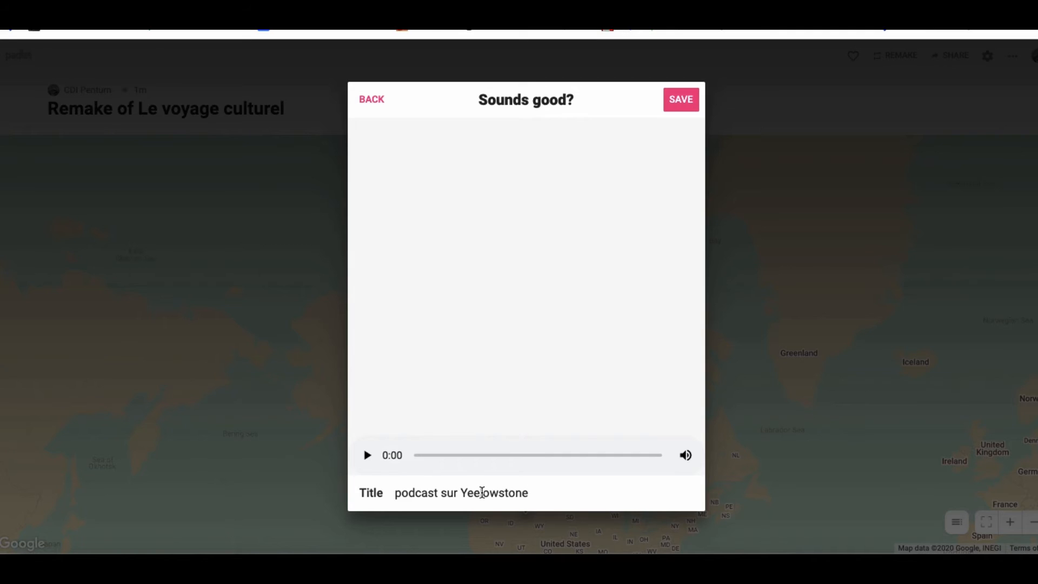
pyautogui.press('BackSpace')
pyautogui.press('BackSpace')
pyautogui.write('ll')
pyautogui.click(681, 102)
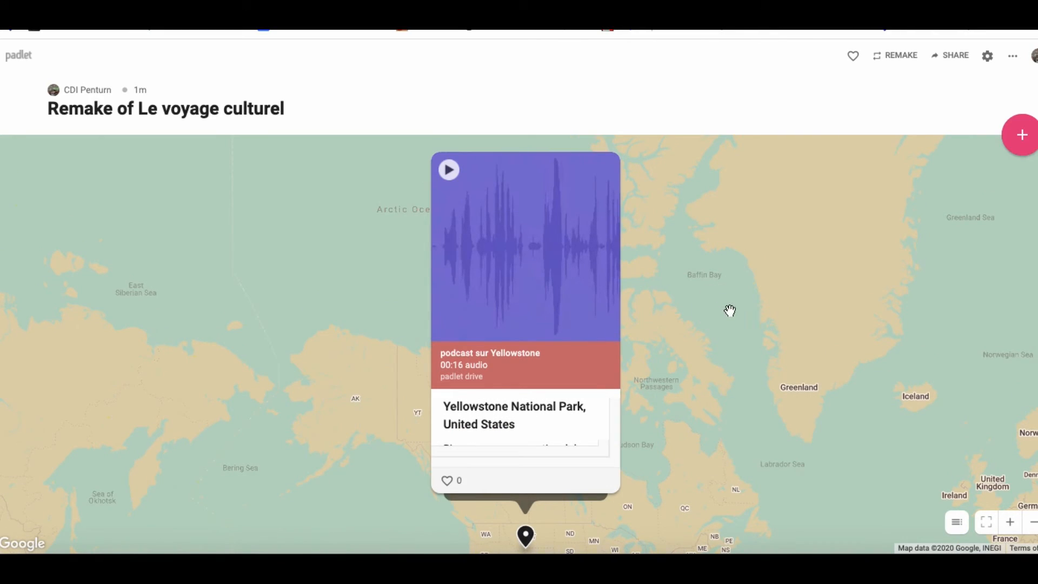
# Close the Yellowstone post and reopen it from its map marker to review its audio and description
pyautogui.click(725, 400)
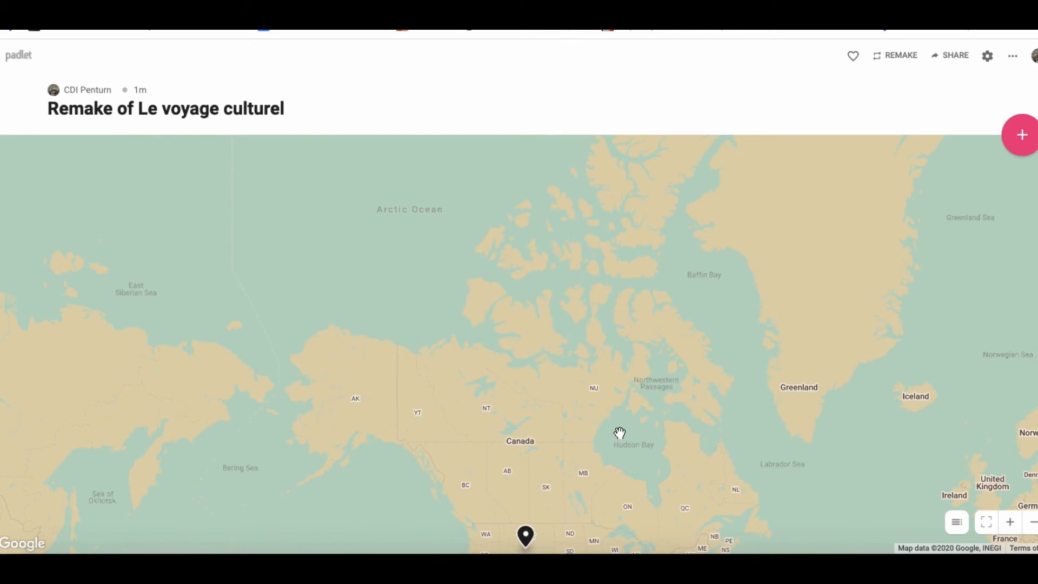
pyautogui.scroll(-1, 619, 432)
pyautogui.scroll(1, 621, 428)
pyautogui.moveTo(711, 403); pyautogui.dragTo(626, 297)
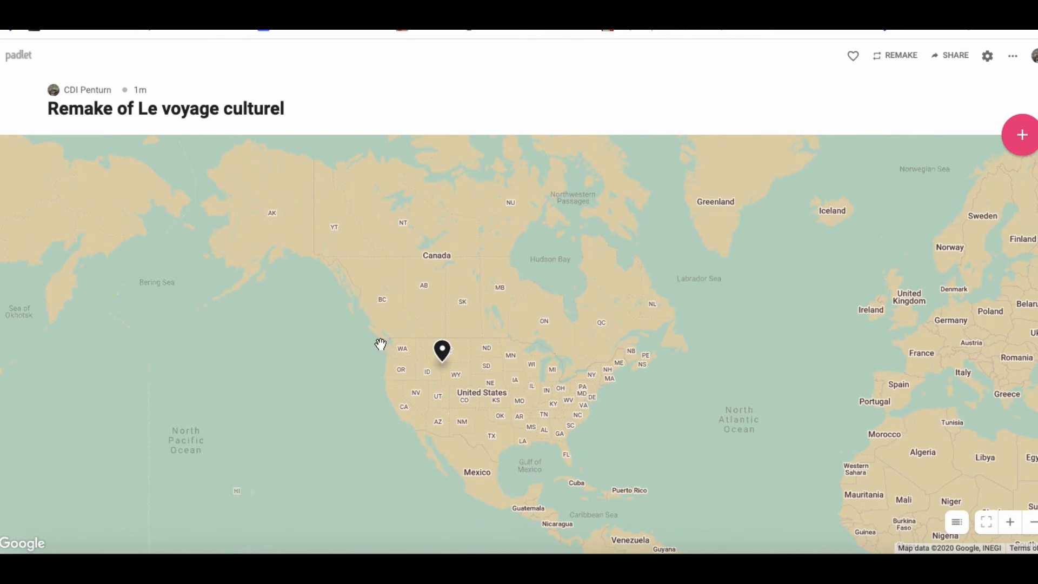
pyautogui.click(442, 353)
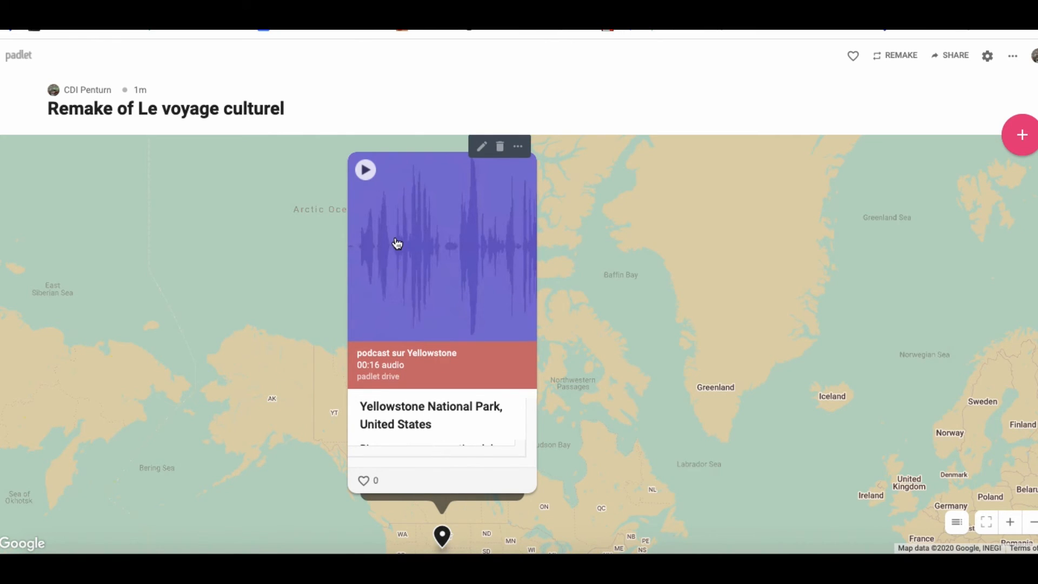
pyautogui.click(485, 441)
pyautogui.click(575, 382)
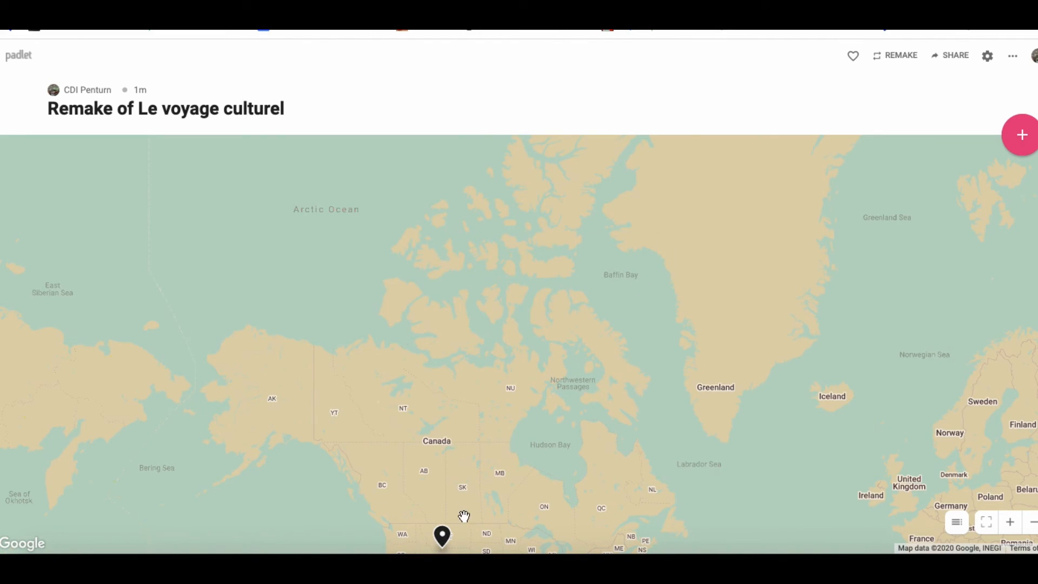
pyautogui.click(441, 535)
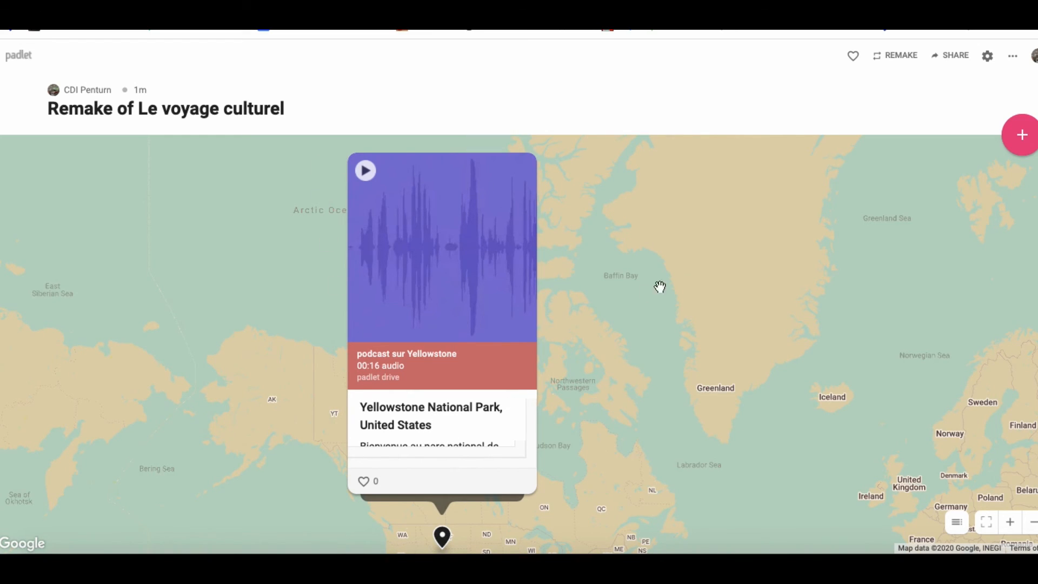
pyautogui.scroll(-1, 670, 265)
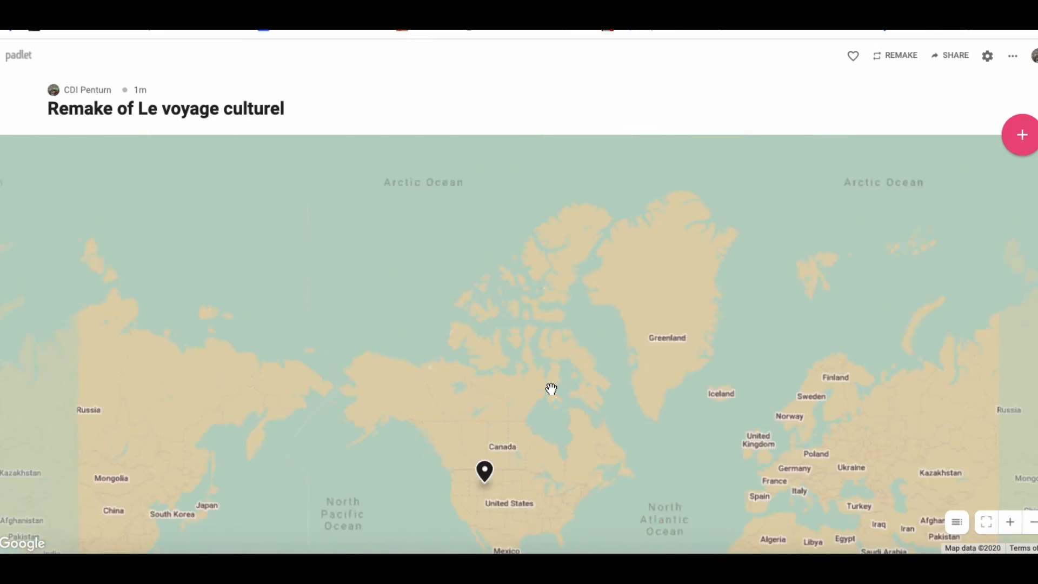